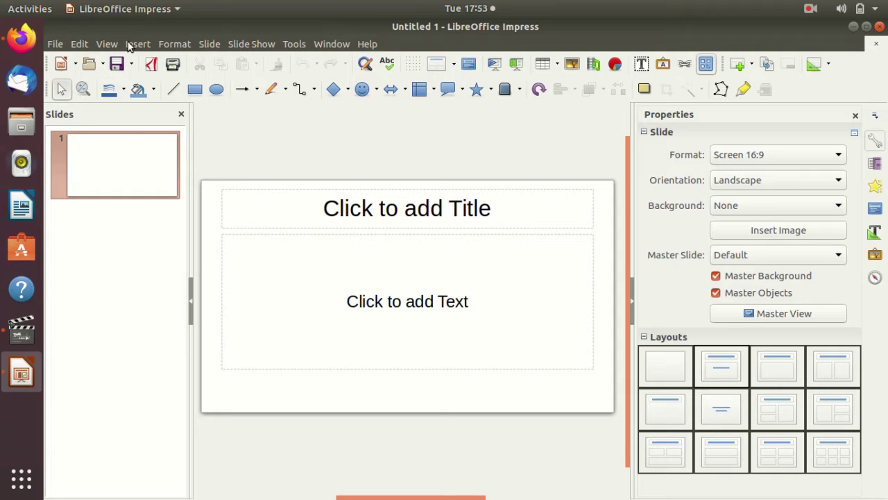
View the LibreOffice version information from the Help menu, then dismiss it
{"action": "left_click", "coordinate": [372, 50]}
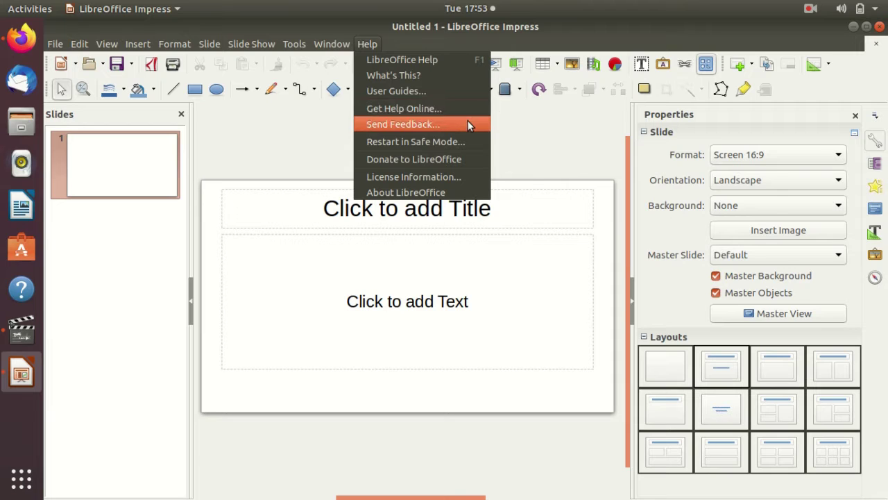
{"action": "left_click", "coordinate": [458, 195]}
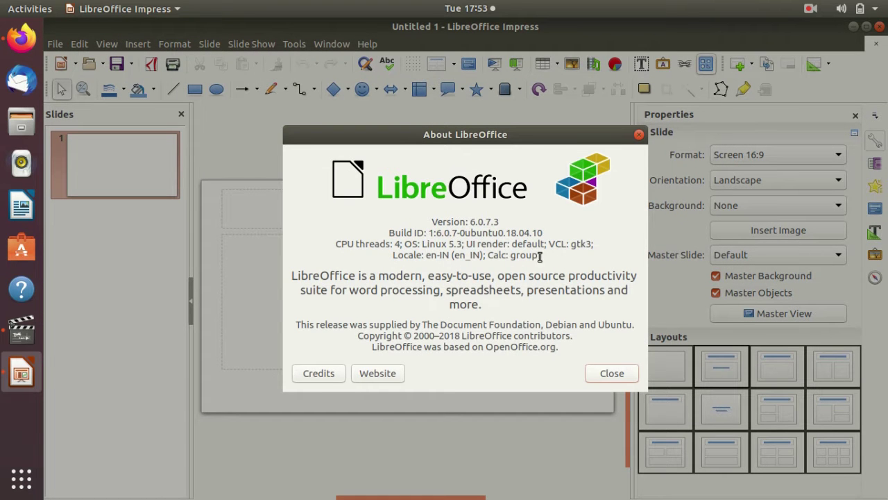
{"action": "left_click", "coordinate": [613, 373]}
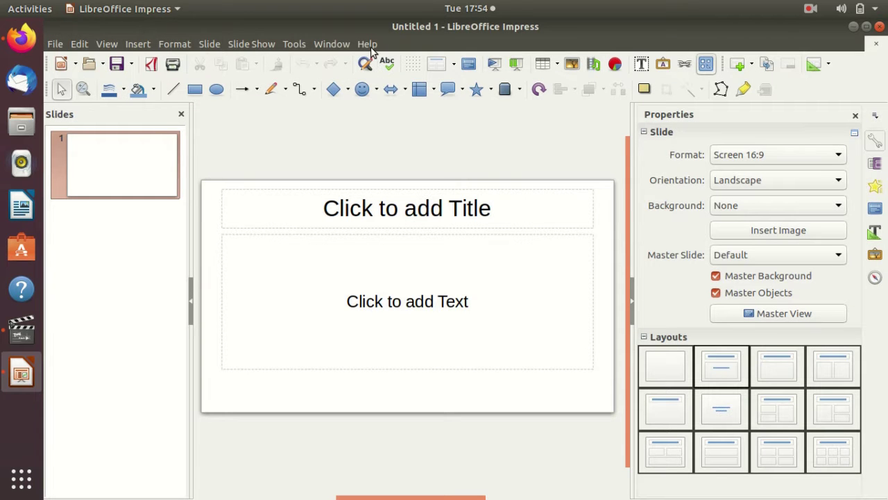
Open LibreOffice Help and choose the LibreOffice Impress module
{"action": "left_click", "coordinate": [368, 44]}
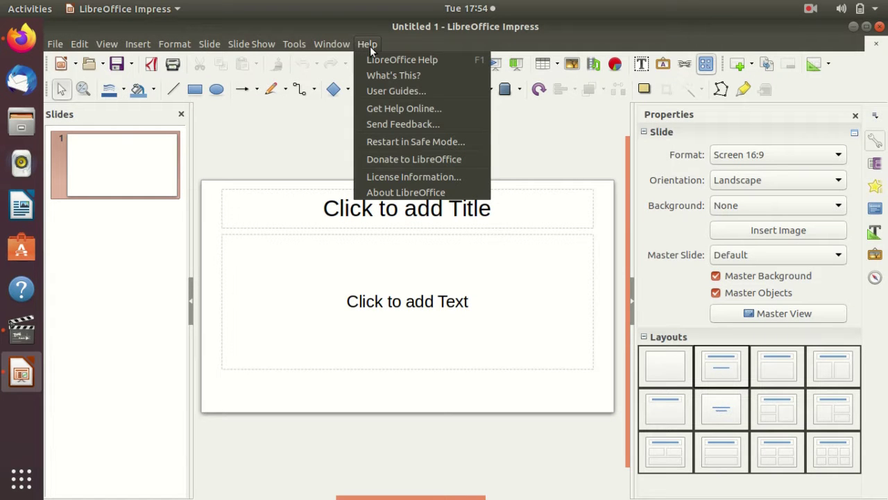
{"action": "left_click", "coordinate": [460, 60]}
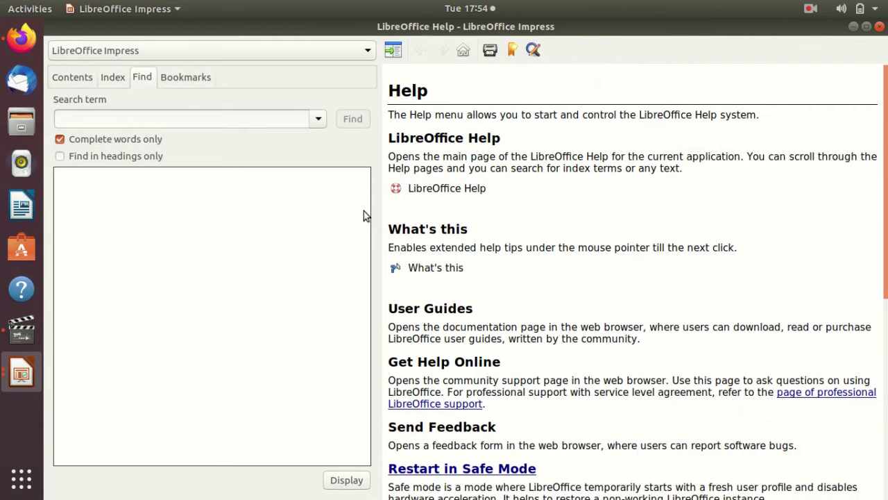
{"action": "left_click", "coordinate": [367, 52]}
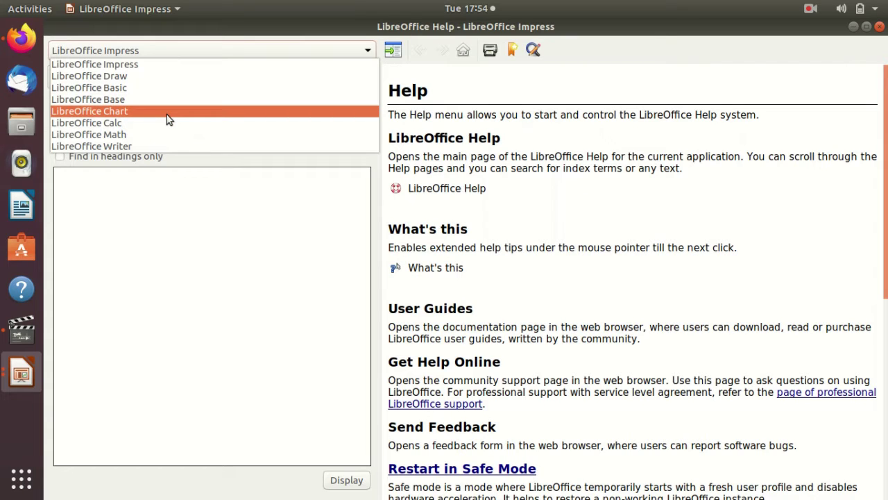
{"action": "left_click", "coordinate": [156, 68]}
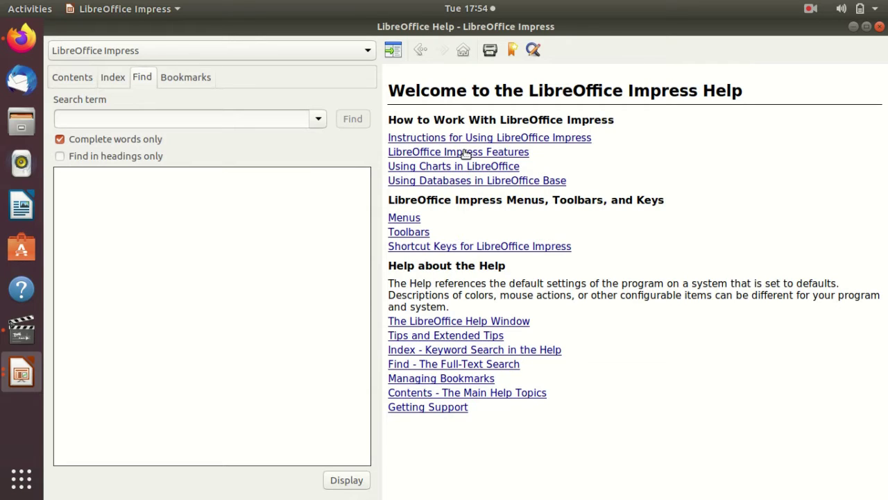
{"action": "left_click", "coordinate": [498, 139]}
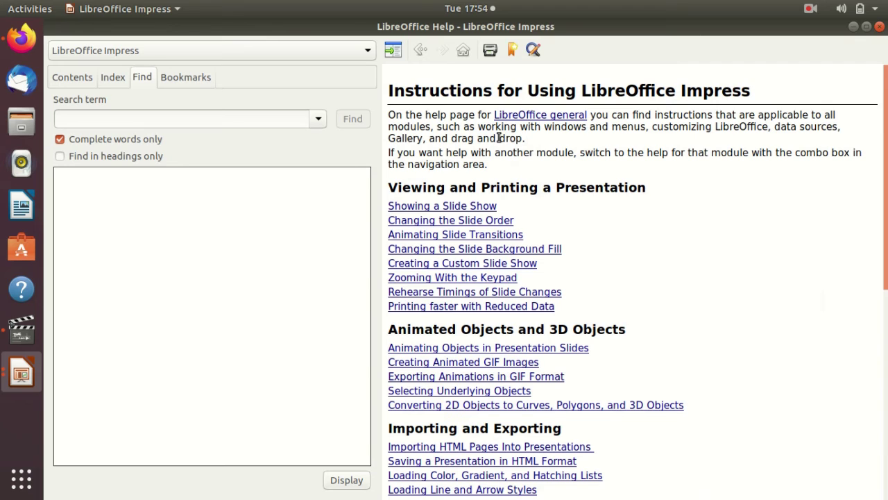
{"action": "left_click", "coordinate": [421, 51]}
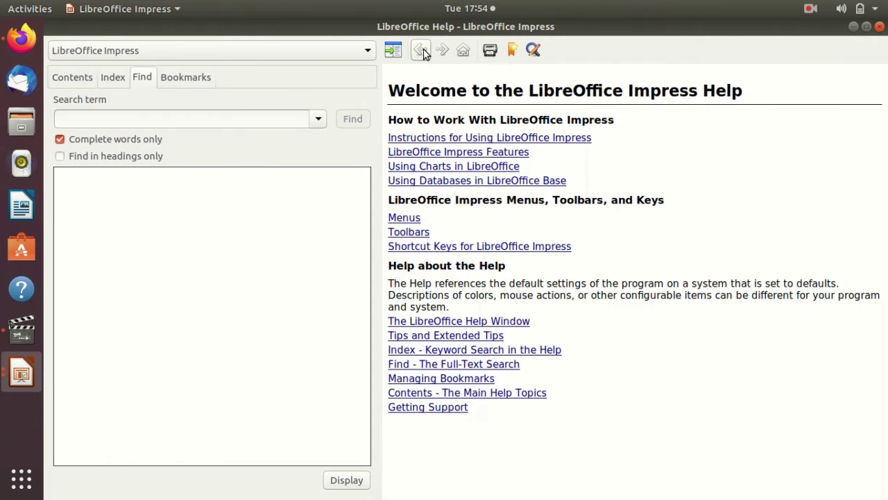
{"action": "left_click", "coordinate": [463, 138]}
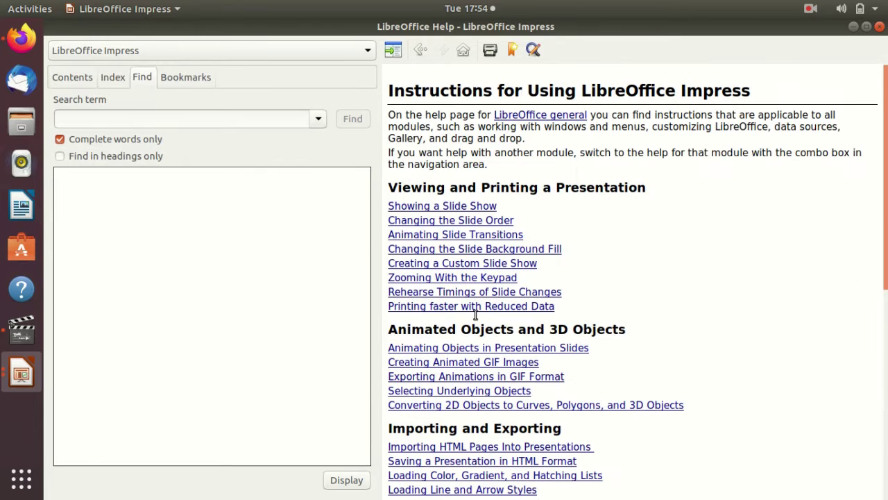
{"action": "scroll", "coordinate": [479, 314], "scroll_direction": "down", "scroll_amount": 3}
{"action": "scroll", "coordinate": [483, 309], "scroll_direction": "down", "scroll_amount": 3}
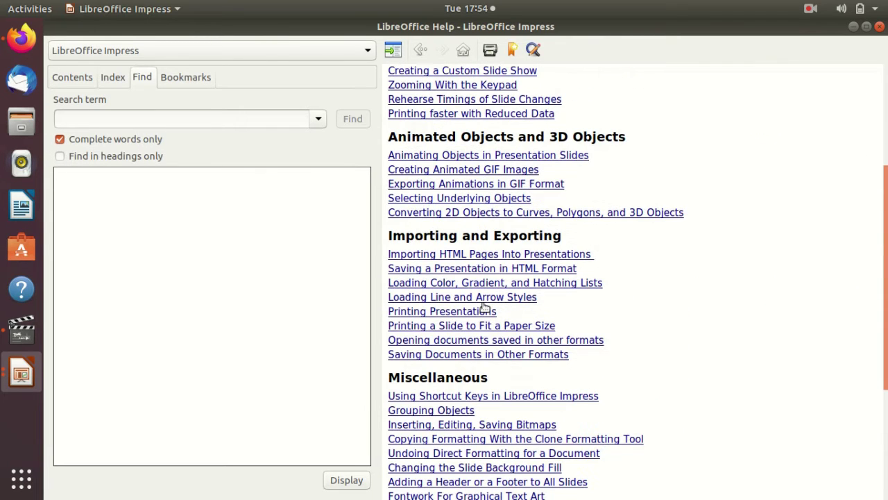
{"action": "scroll", "coordinate": [483, 297], "scroll_direction": "down", "scroll_amount": 3}
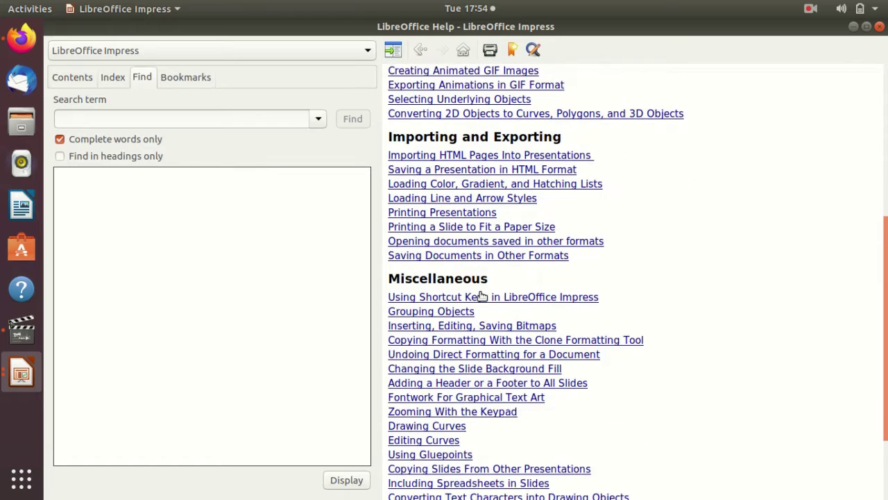
{"action": "scroll", "coordinate": [483, 292], "scroll_direction": "up", "scroll_amount": 3}
{"action": "scroll", "coordinate": [483, 289], "scroll_direction": "up", "scroll_amount": 4}
{"action": "scroll", "coordinate": [486, 283], "scroll_direction": "up", "scroll_amount": 2}
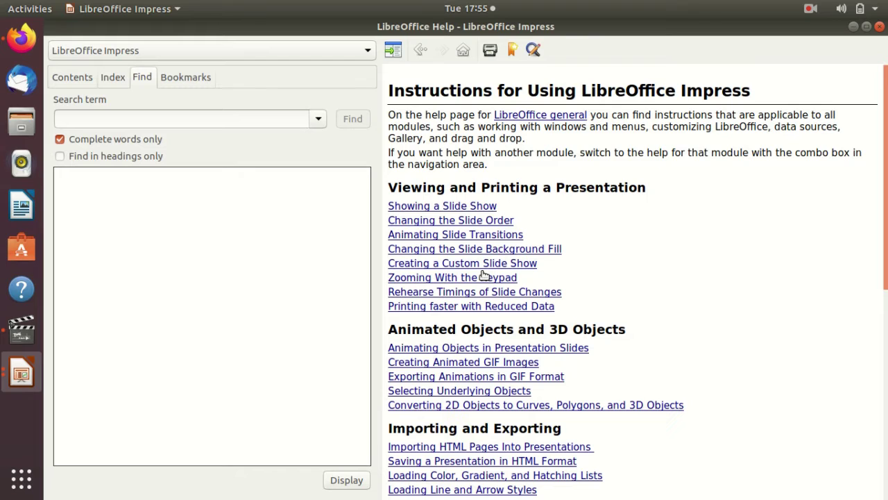
{"action": "left_click", "coordinate": [422, 50]}
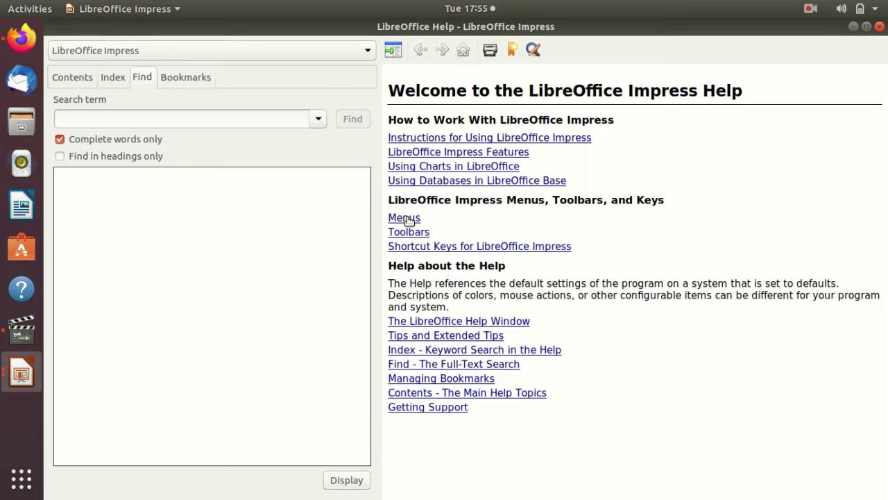
Browse from the Menus help topic into the File menu topic, then the Print topic
{"action": "left_click", "coordinate": [405, 218]}
{"action": "scroll", "coordinate": [411, 332], "scroll_direction": "down", "scroll_amount": 2}
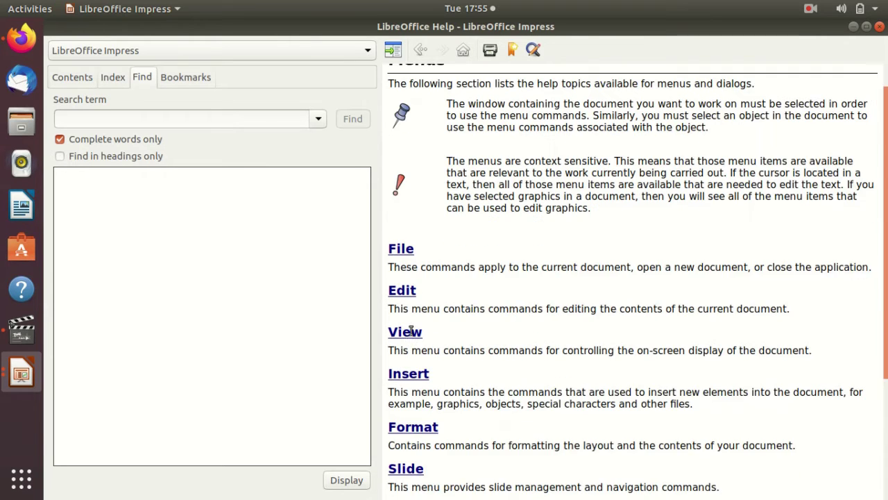
{"action": "scroll", "coordinate": [411, 331], "scroll_direction": "down", "scroll_amount": 3}
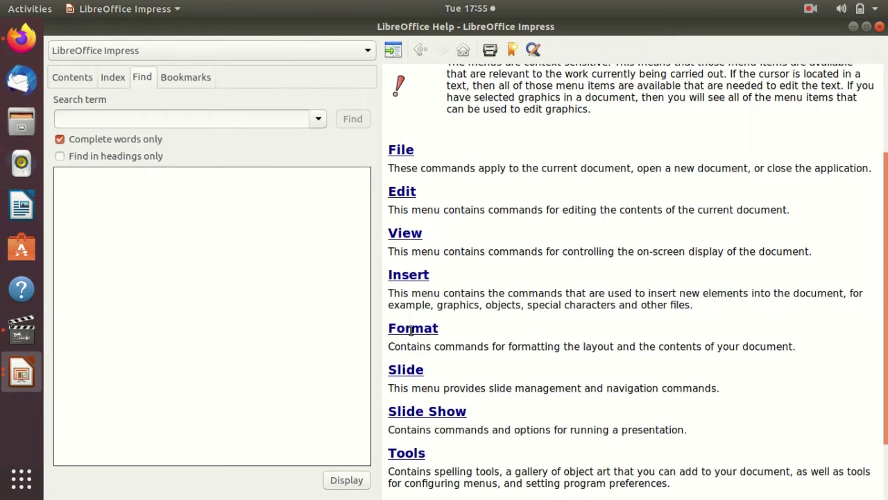
{"action": "left_click", "coordinate": [403, 150]}
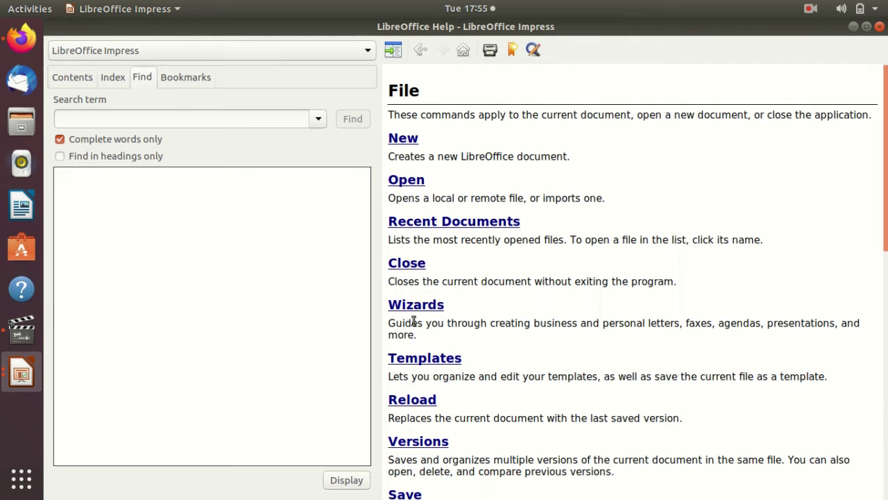
{"action": "scroll", "coordinate": [441, 432], "scroll_direction": "down", "scroll_amount": 5}
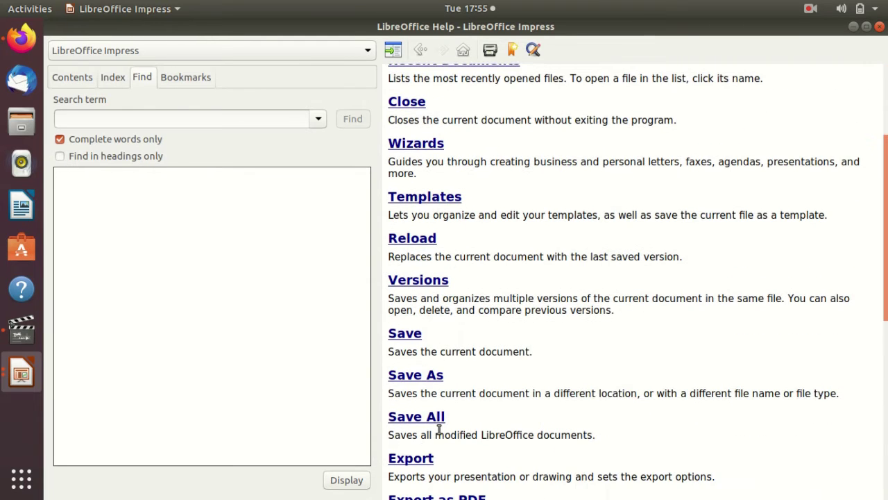
{"action": "scroll", "coordinate": [437, 363], "scroll_direction": "down", "scroll_amount": 1}
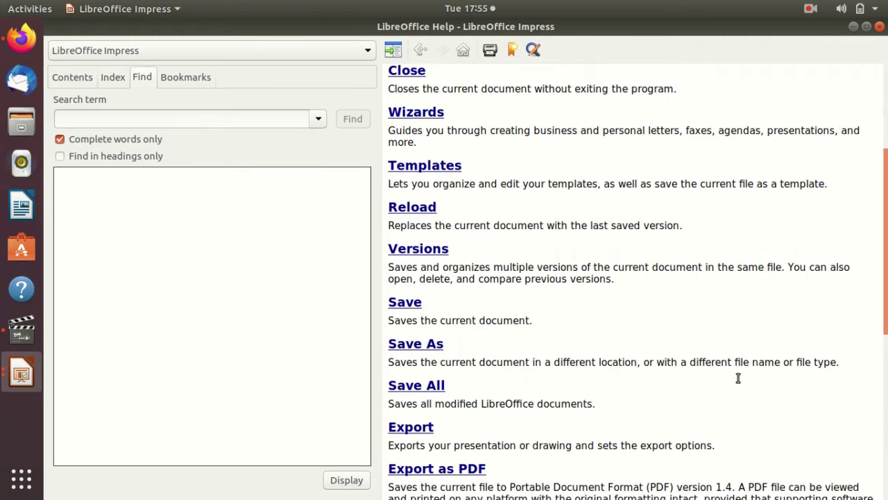
{"action": "scroll", "coordinate": [556, 376], "scroll_direction": "down", "scroll_amount": 2}
{"action": "scroll", "coordinate": [556, 376], "scroll_direction": "down", "scroll_amount": 1}
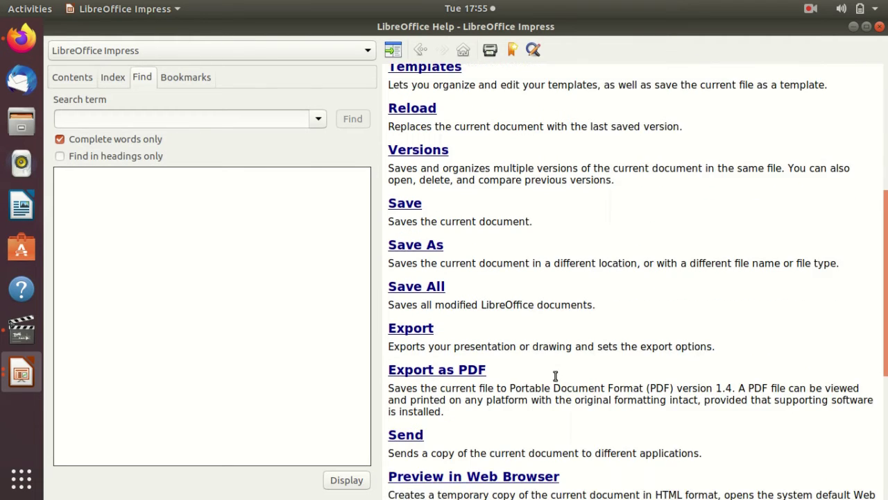
{"action": "scroll", "coordinate": [555, 376], "scroll_direction": "down", "scroll_amount": 1}
{"action": "scroll", "coordinate": [556, 377], "scroll_direction": "down", "scroll_amount": 2}
{"action": "scroll", "coordinate": [555, 374], "scroll_direction": "down", "scroll_amount": 1}
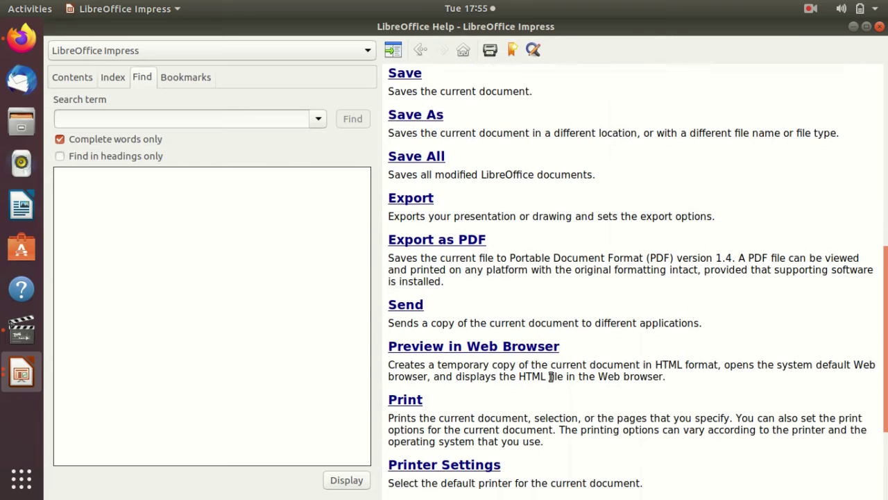
{"action": "scroll", "coordinate": [421, 401], "scroll_direction": "down", "scroll_amount": 1}
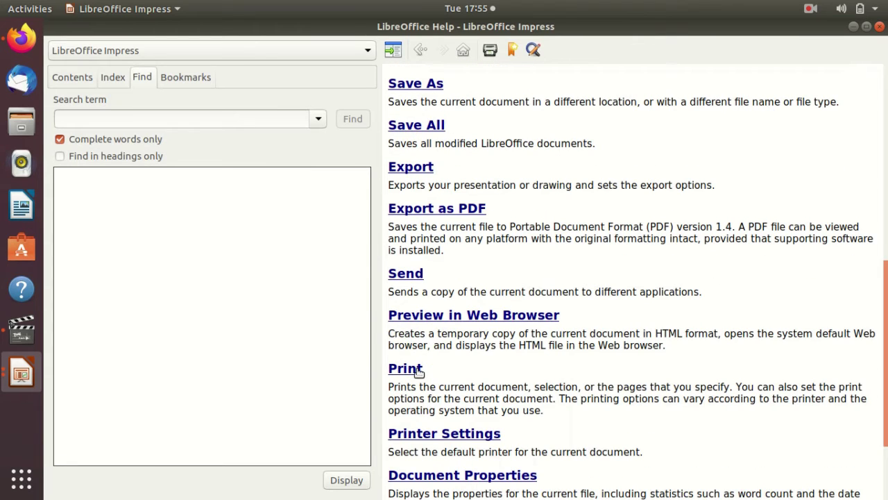
{"action": "left_click", "coordinate": [418, 369]}
{"action": "scroll", "coordinate": [476, 375], "scroll_direction": "down", "scroll_amount": 2}
{"action": "scroll", "coordinate": [453, 221], "scroll_direction": "up", "scroll_amount": 2}
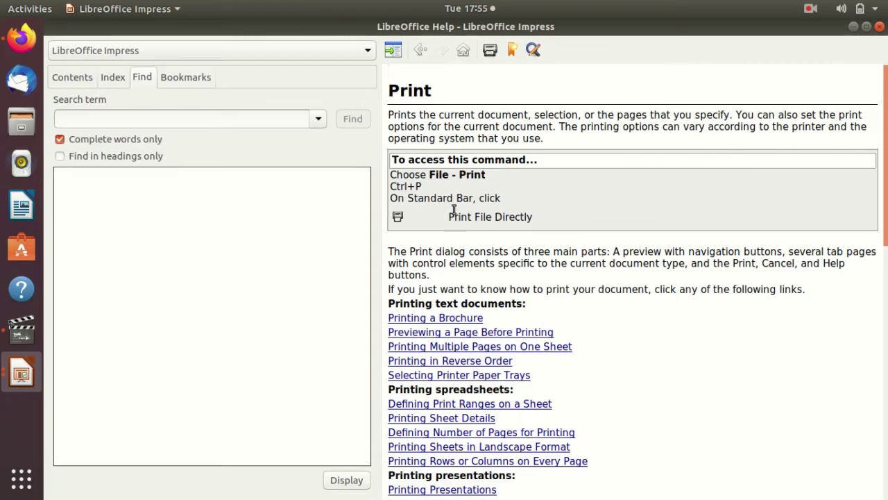
Navigate back through File and Menus to the Impress Help welcome page
{"action": "left_click", "coordinate": [420, 52]}
{"action": "left_click", "coordinate": [420, 56]}
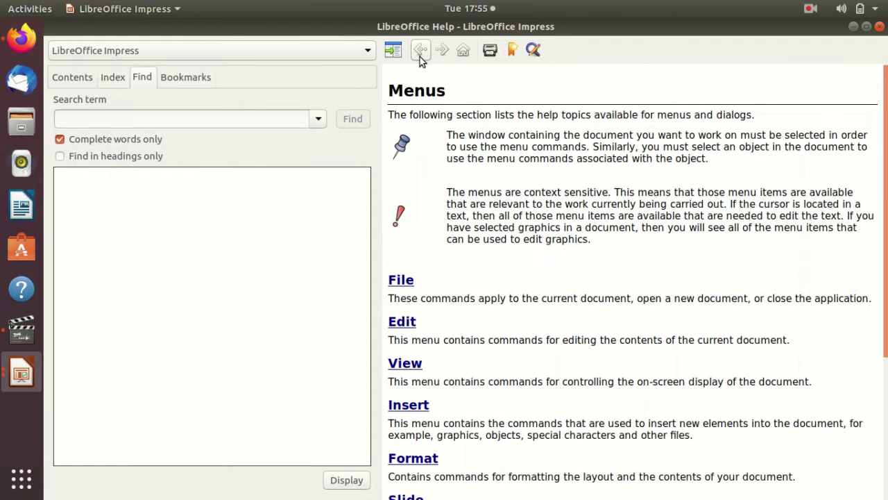
{"action": "scroll", "coordinate": [467, 363], "scroll_direction": "down", "scroll_amount": 3}
{"action": "scroll", "coordinate": [467, 363], "scroll_direction": "down", "scroll_amount": 2}
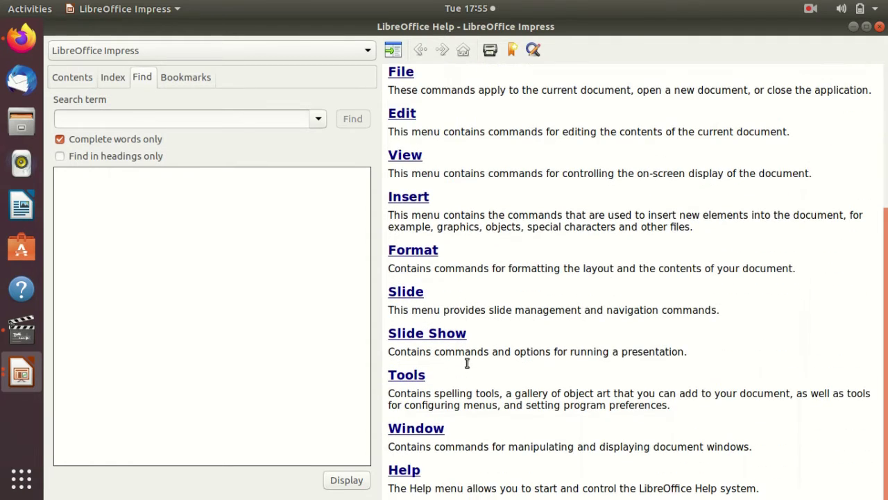
{"action": "scroll", "coordinate": [467, 363], "scroll_direction": "up", "scroll_amount": 3}
{"action": "scroll", "coordinate": [464, 351], "scroll_direction": "up", "scroll_amount": 2}
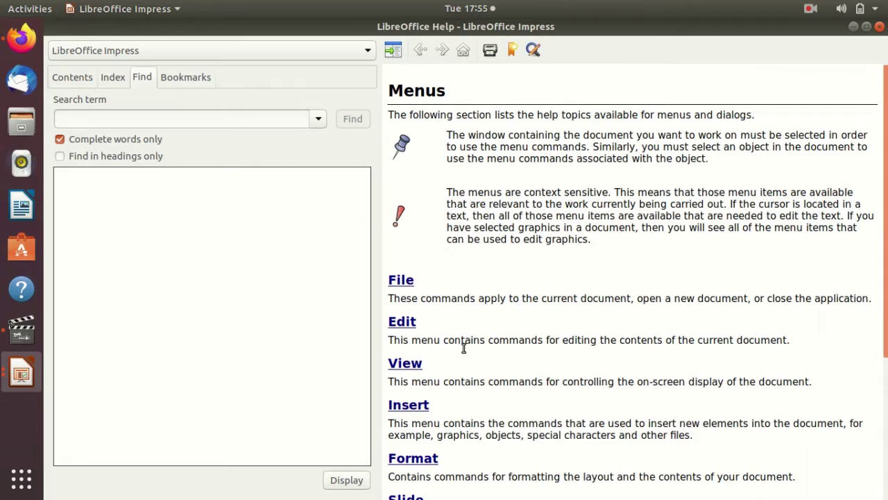
{"action": "left_click", "coordinate": [422, 51]}
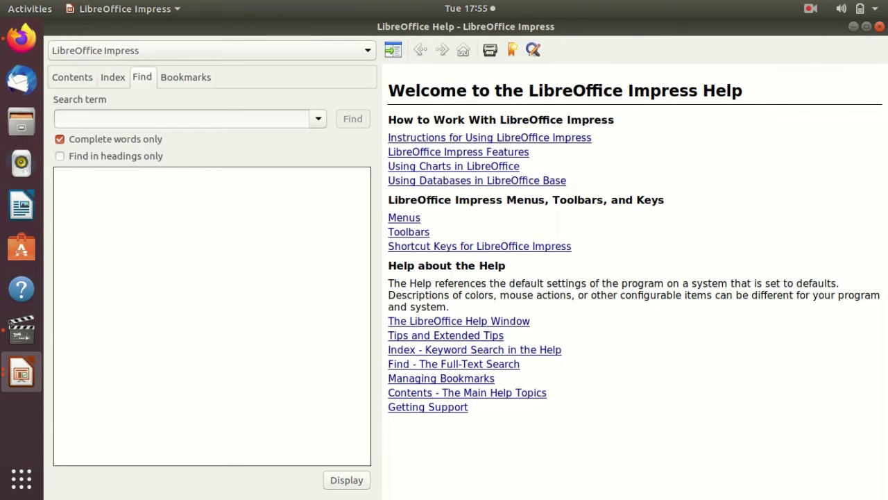
{"action": "left_click", "coordinate": [422, 234]}
{"action": "scroll", "coordinate": [476, 278], "scroll_direction": "down", "scroll_amount": 3}
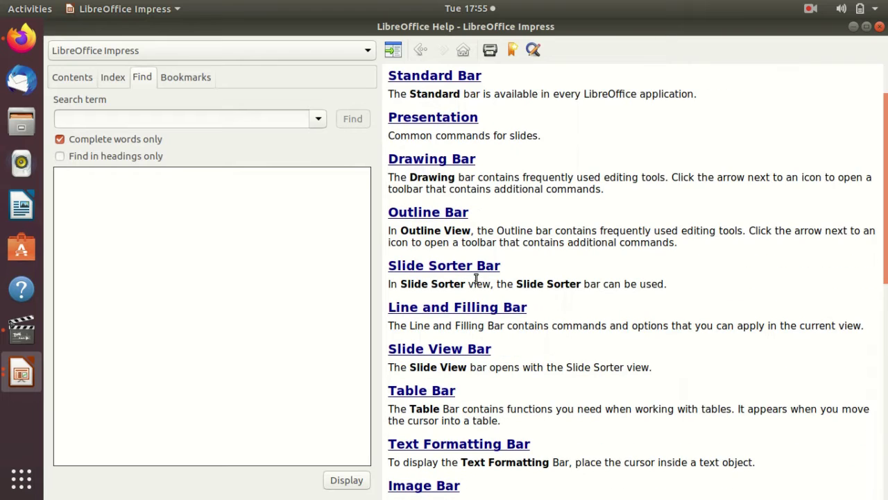
{"action": "scroll", "coordinate": [476, 278], "scroll_direction": "down", "scroll_amount": 1}
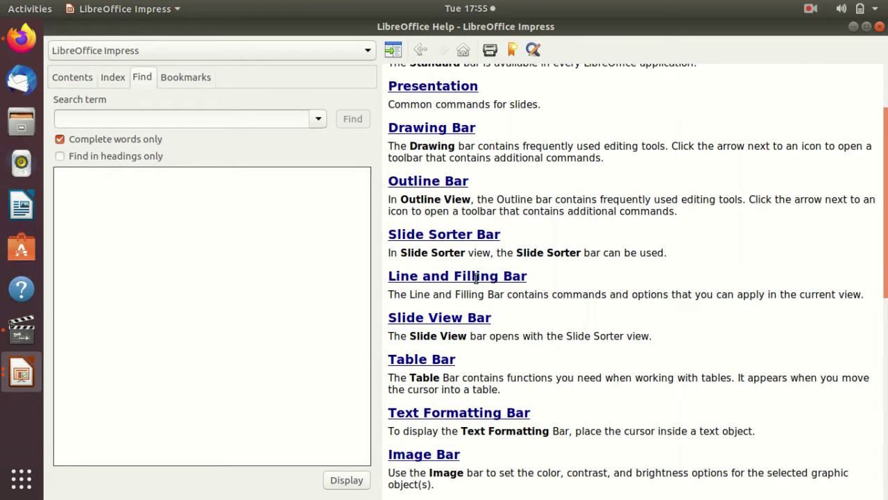
{"action": "scroll", "coordinate": [476, 279], "scroll_direction": "down", "scroll_amount": 1}
{"action": "scroll", "coordinate": [476, 279], "scroll_direction": "down", "scroll_amount": 1}
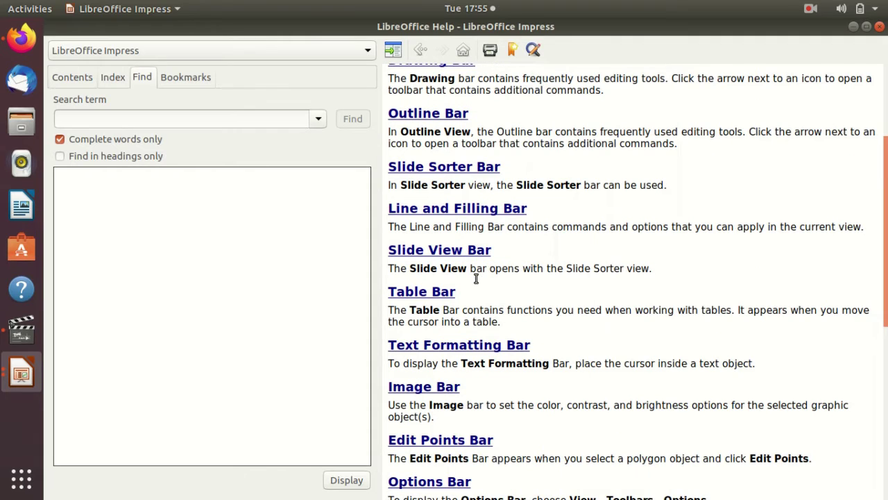
{"action": "scroll", "coordinate": [420, 354], "scroll_direction": "down", "scroll_amount": 2}
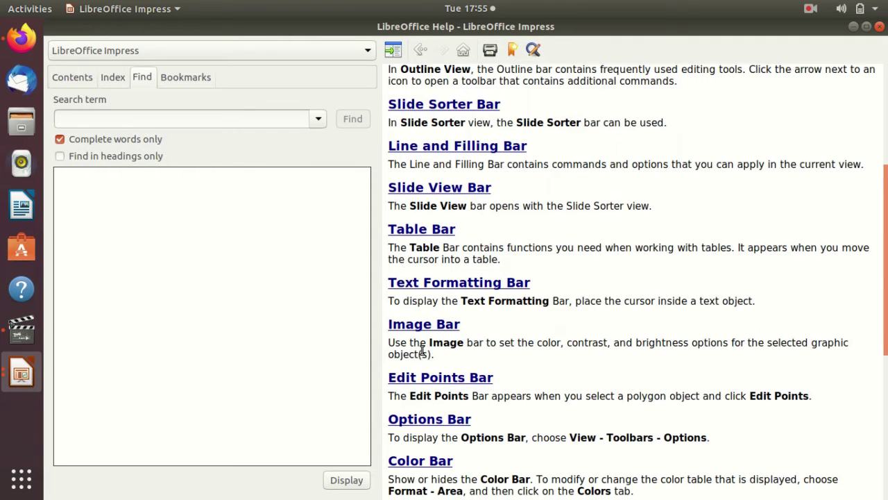
{"action": "scroll", "coordinate": [430, 479], "scroll_direction": "down", "scroll_amount": 4}
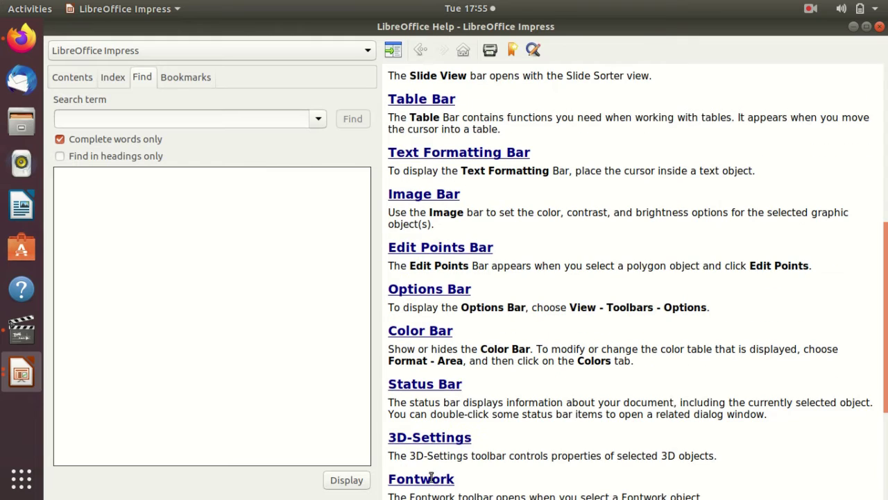
{"action": "left_click", "coordinate": [415, 333]}
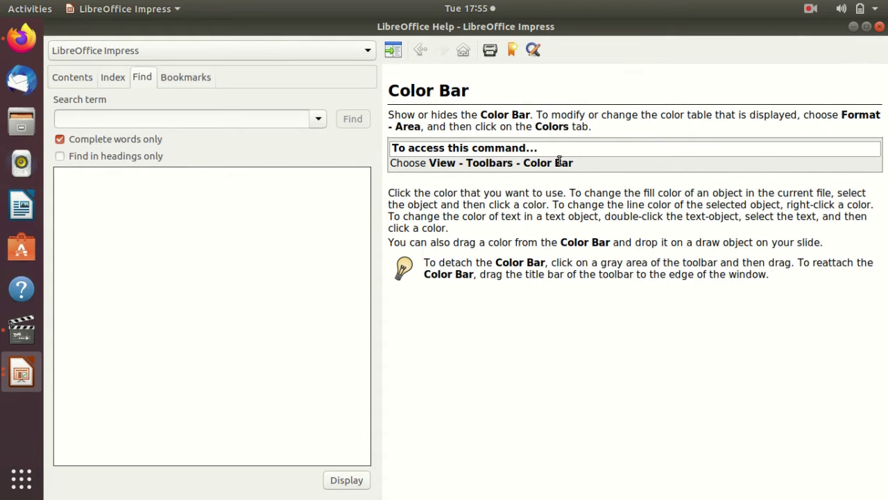
{"action": "left_click", "coordinate": [417, 54]}
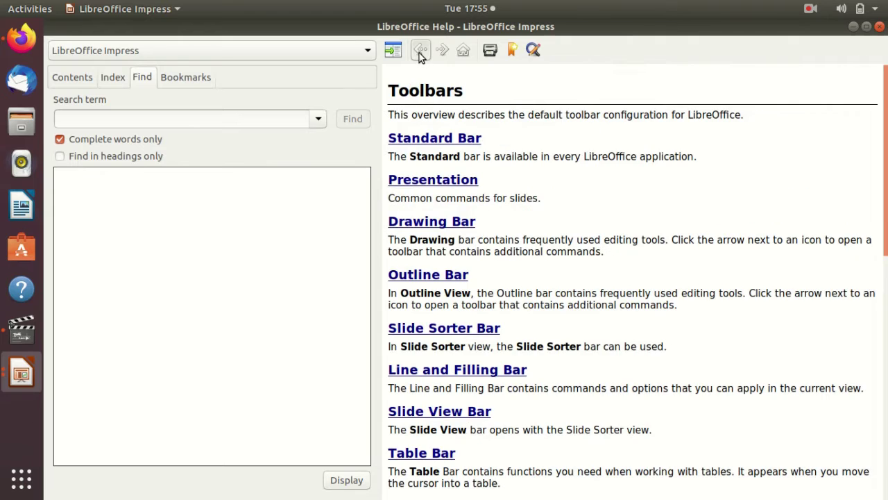
{"action": "left_click", "coordinate": [419, 53]}
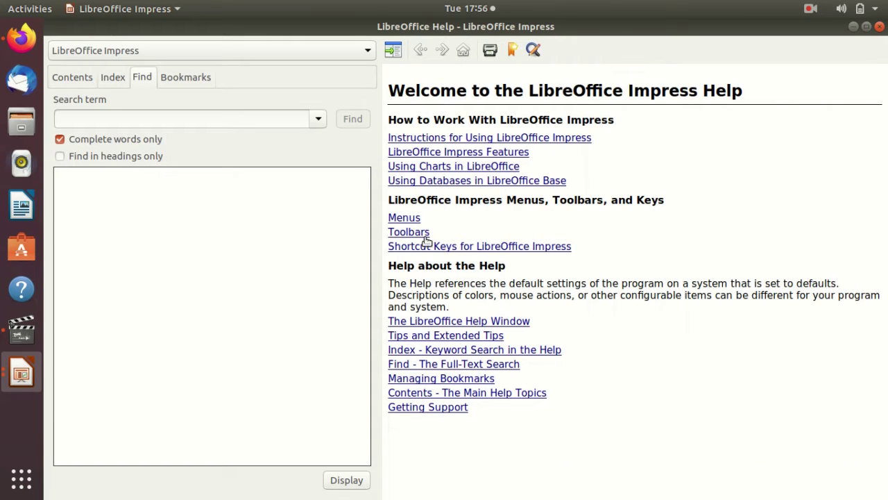
Read through the function key, slide show and editing shortcut tables for LibreOffice Impress
{"action": "left_click", "coordinate": [525, 247]}
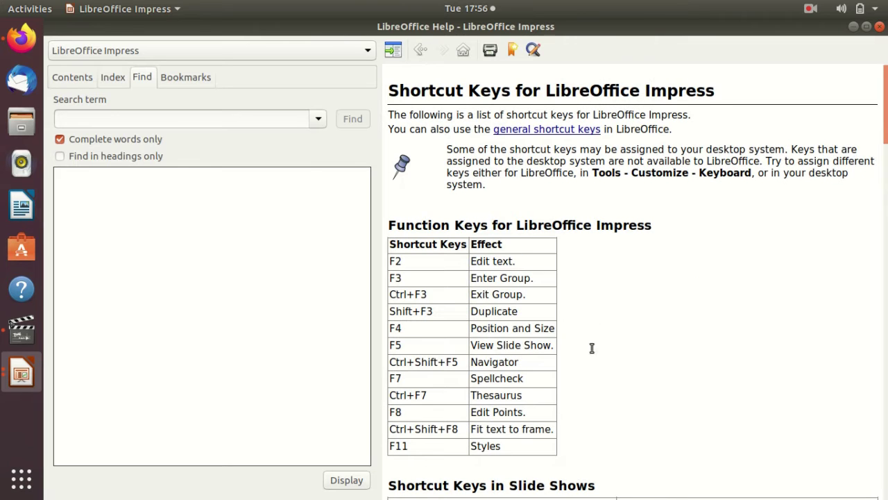
{"action": "scroll", "coordinate": [591, 358], "scroll_direction": "down", "scroll_amount": 2}
{"action": "scroll", "coordinate": [590, 365], "scroll_direction": "down", "scroll_amount": 2}
{"action": "scroll", "coordinate": [594, 366], "scroll_direction": "up", "scroll_amount": 1}
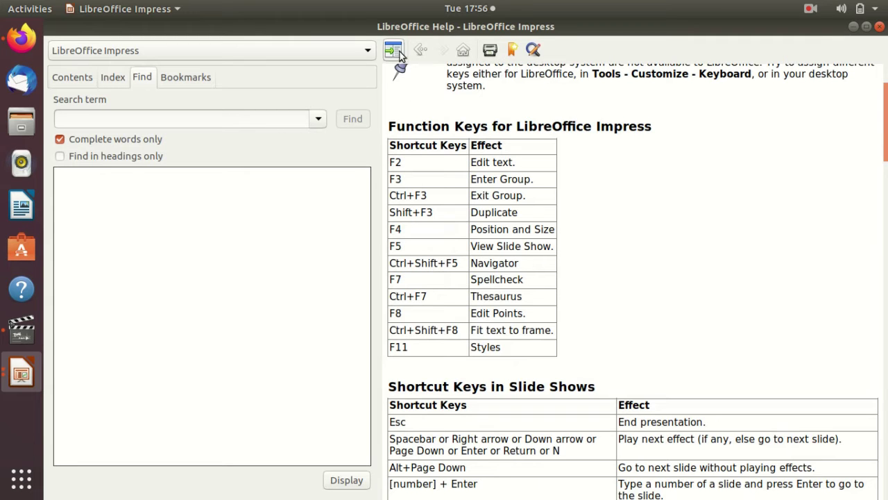
{"action": "scroll", "coordinate": [654, 313], "scroll_direction": "down", "scroll_amount": 3}
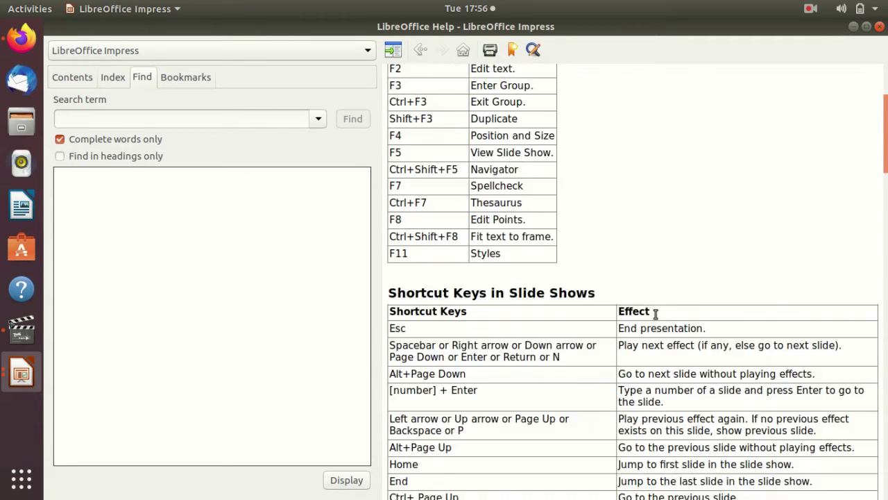
{"action": "scroll", "coordinate": [655, 314], "scroll_direction": "down", "scroll_amount": 3}
{"action": "scroll", "coordinate": [655, 314], "scroll_direction": "down", "scroll_amount": 2}
{"action": "scroll", "coordinate": [653, 305], "scroll_direction": "down", "scroll_amount": 3}
{"action": "scroll", "coordinate": [653, 299], "scroll_direction": "down", "scroll_amount": 3}
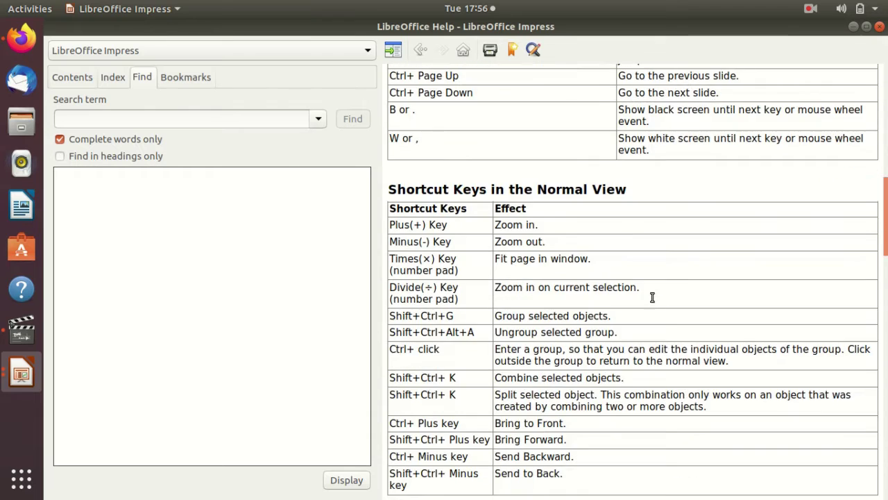
{"action": "scroll", "coordinate": [651, 296], "scroll_direction": "down", "scroll_amount": 2}
{"action": "scroll", "coordinate": [651, 296], "scroll_direction": "down", "scroll_amount": 5}
{"action": "scroll", "coordinate": [649, 295], "scroll_direction": "up", "scroll_amount": 2}
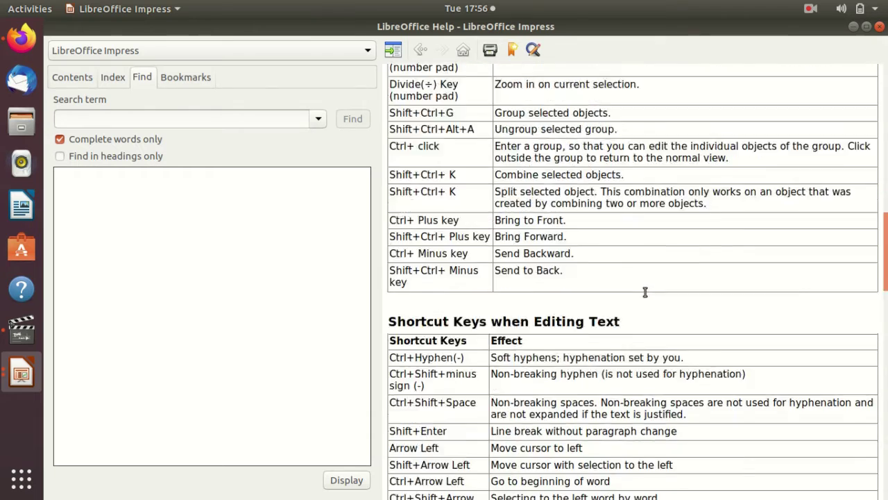
{"action": "scroll", "coordinate": [645, 290], "scroll_direction": "up", "scroll_amount": 4}
{"action": "scroll", "coordinate": [643, 287], "scroll_direction": "down", "scroll_amount": 5}
{"action": "scroll", "coordinate": [641, 287], "scroll_direction": "down", "scroll_amount": 2}
{"action": "scroll", "coordinate": [640, 285], "scroll_direction": "down", "scroll_amount": 1}
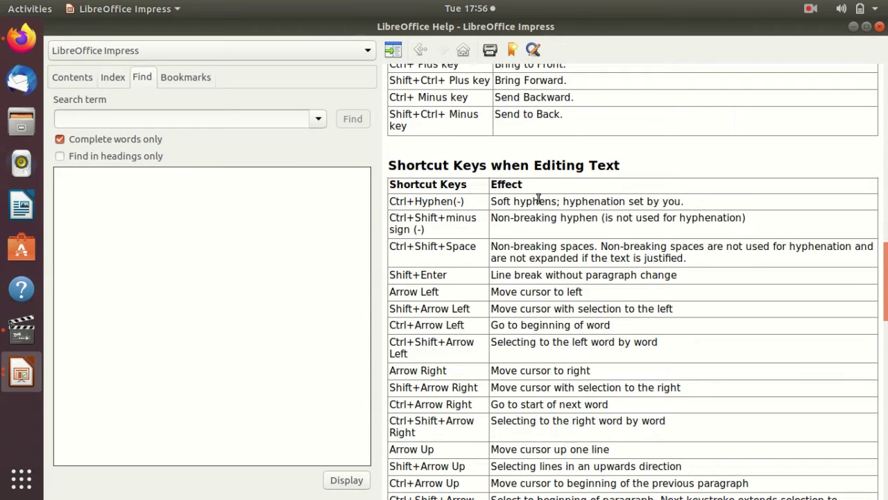
{"action": "scroll", "coordinate": [573, 340], "scroll_direction": "down", "scroll_amount": 6}
{"action": "scroll", "coordinate": [582, 345], "scroll_direction": "down", "scroll_amount": 3}
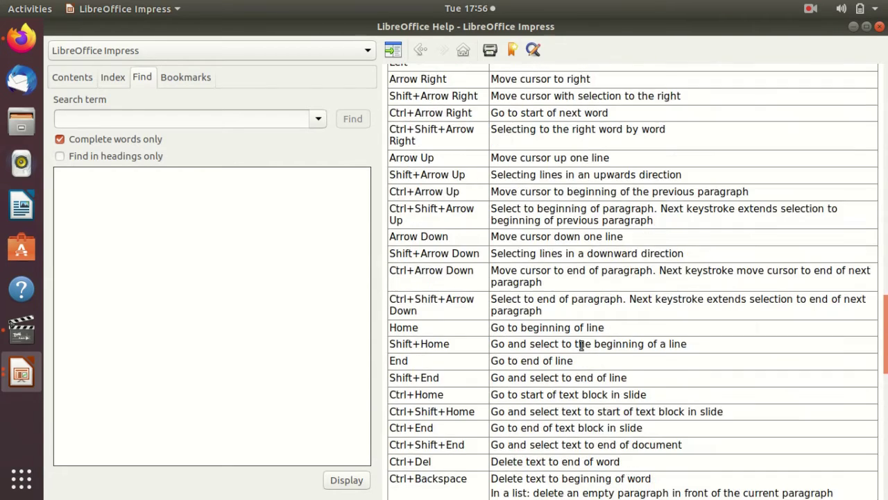
{"action": "scroll", "coordinate": [581, 345], "scroll_direction": "down", "scroll_amount": 3}
{"action": "scroll", "coordinate": [576, 340], "scroll_direction": "down", "scroll_amount": 4}
{"action": "scroll", "coordinate": [574, 340], "scroll_direction": "up", "scroll_amount": 2}
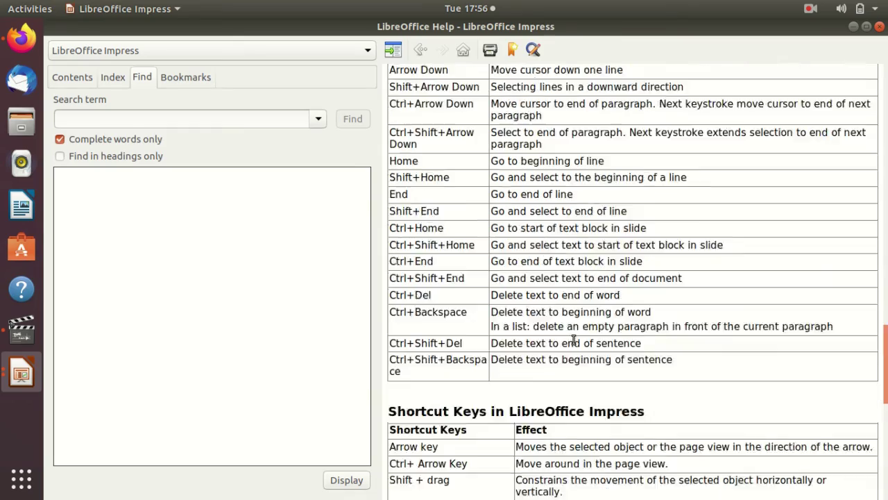
{"action": "scroll", "coordinate": [574, 339], "scroll_direction": "up", "scroll_amount": 7}
{"action": "scroll", "coordinate": [572, 337], "scroll_direction": "up", "scroll_amount": 4}
{"action": "scroll", "coordinate": [565, 326], "scroll_direction": "up", "scroll_amount": 7}
{"action": "scroll", "coordinate": [561, 319], "scroll_direction": "up", "scroll_amount": 7}
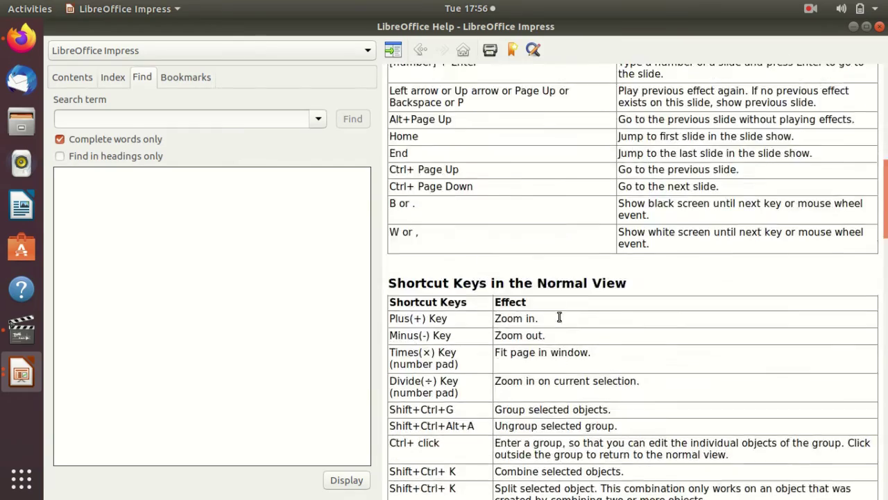
{"action": "scroll", "coordinate": [559, 317], "scroll_direction": "up", "scroll_amount": 8}
{"action": "scroll", "coordinate": [546, 280], "scroll_direction": "up", "scroll_amount": 5}
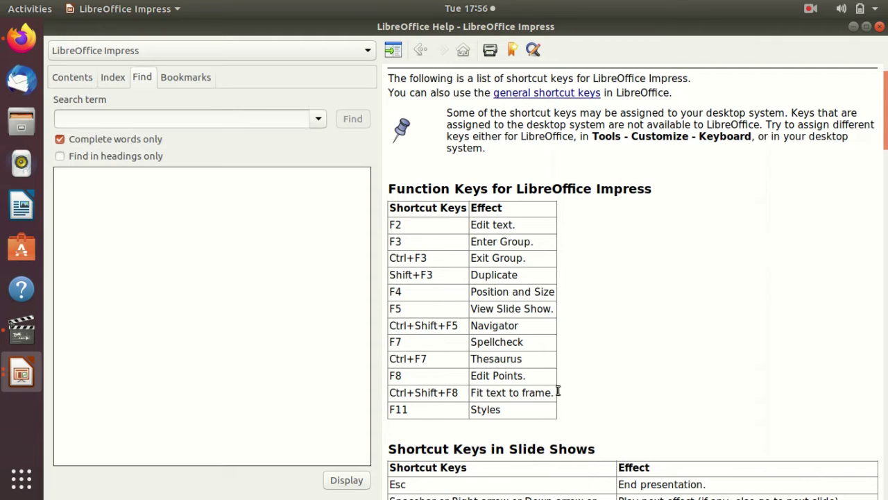
{"action": "scroll", "coordinate": [560, 385], "scroll_direction": "up", "scroll_amount": 1}
{"action": "scroll", "coordinate": [559, 387], "scroll_direction": "down", "scroll_amount": 4}
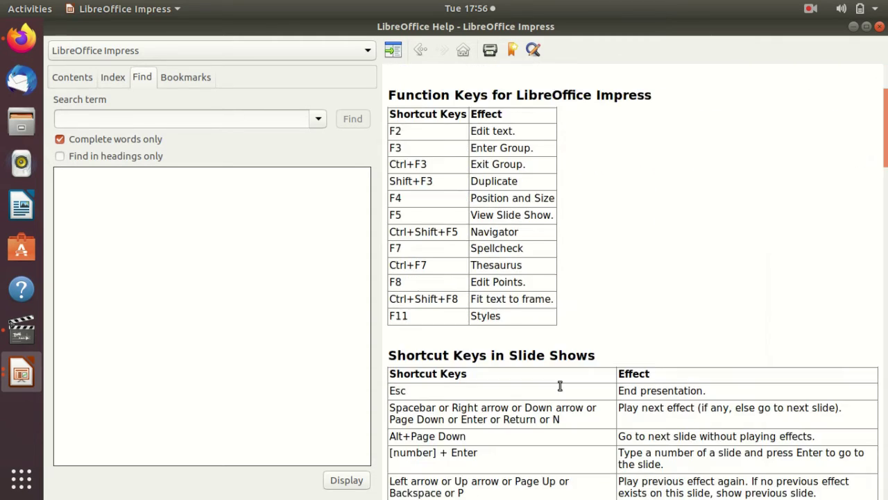
{"action": "scroll", "coordinate": [561, 383], "scroll_direction": "down", "scroll_amount": 4}
{"action": "scroll", "coordinate": [562, 378], "scroll_direction": "down", "scroll_amount": 4}
{"action": "scroll", "coordinate": [563, 374], "scroll_direction": "down", "scroll_amount": 6}
{"action": "scroll", "coordinate": [563, 373], "scroll_direction": "down", "scroll_amount": 3}
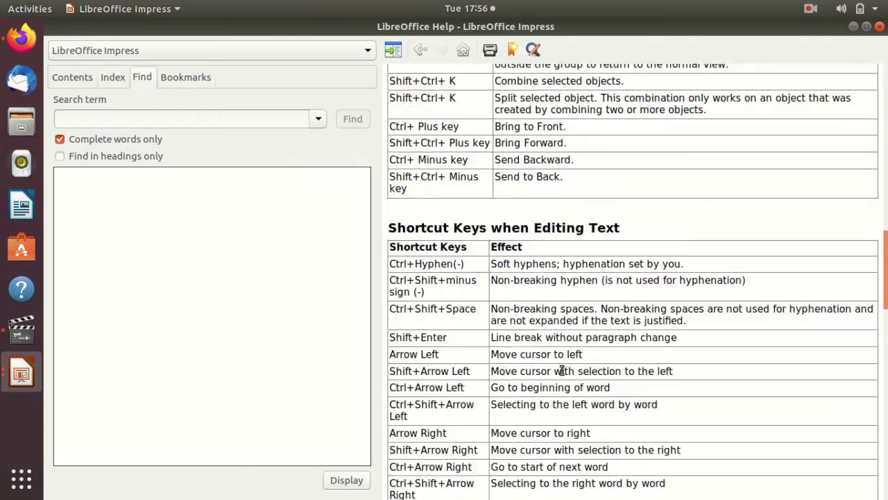
{"action": "scroll", "coordinate": [560, 370], "scroll_direction": "down", "scroll_amount": 4}
{"action": "scroll", "coordinate": [562, 368], "scroll_direction": "down", "scroll_amount": 3}
{"action": "scroll", "coordinate": [560, 367], "scroll_direction": "down", "scroll_amount": 4}
{"action": "scroll", "coordinate": [560, 366], "scroll_direction": "down", "scroll_amount": 4}
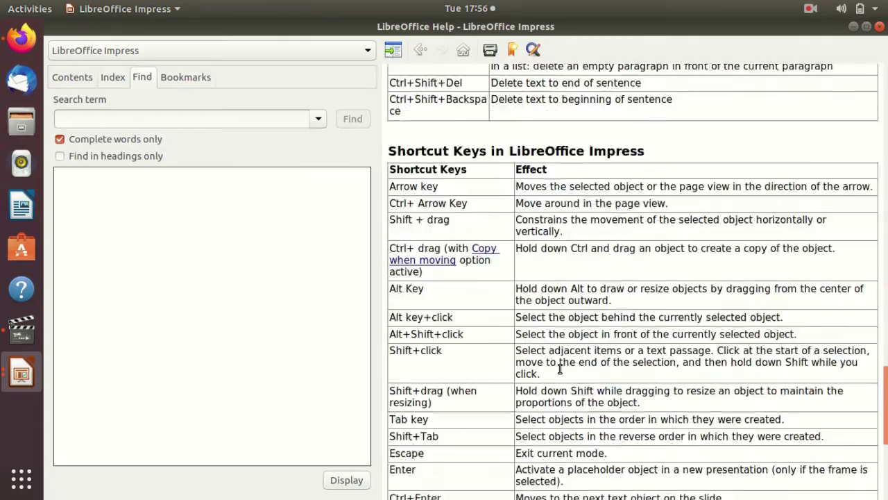
{"action": "scroll", "coordinate": [560, 364], "scroll_direction": "down", "scroll_amount": 3}
{"action": "scroll", "coordinate": [558, 361], "scroll_direction": "down", "scroll_amount": 3}
{"action": "scroll", "coordinate": [559, 359], "scroll_direction": "down", "scroll_amount": 1}
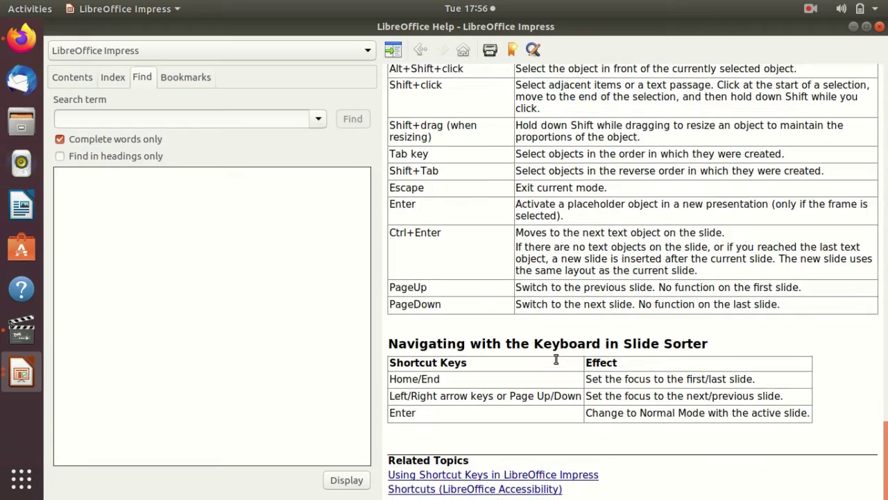
{"action": "scroll", "coordinate": [558, 355], "scroll_direction": "up", "scroll_amount": 5}
{"action": "scroll", "coordinate": [556, 351], "scroll_direction": "down", "scroll_amount": 2}
{"action": "scroll", "coordinate": [556, 351], "scroll_direction": "down", "scroll_amount": 3}
{"action": "scroll", "coordinate": [556, 344], "scroll_direction": "up", "scroll_amount": 4}
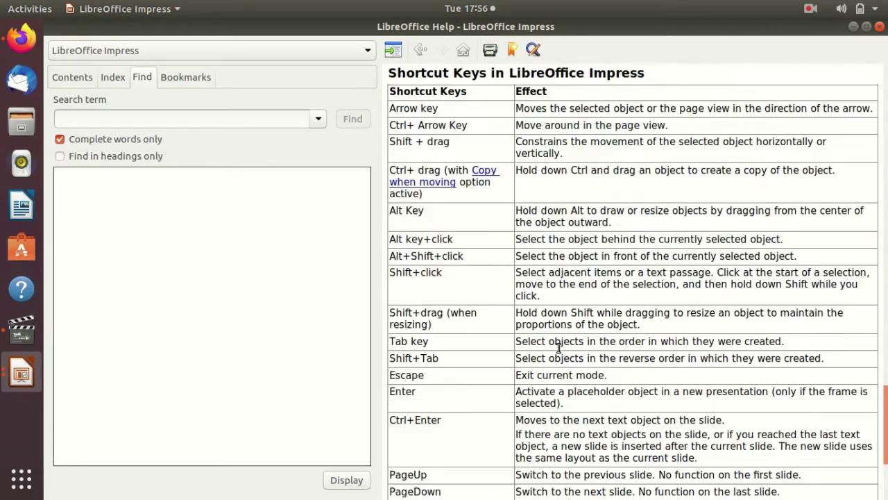
{"action": "scroll", "coordinate": [555, 337], "scroll_direction": "up", "scroll_amount": 8}
{"action": "scroll", "coordinate": [553, 330], "scroll_direction": "up", "scroll_amount": 8}
{"action": "scroll", "coordinate": [552, 323], "scroll_direction": "up", "scroll_amount": 6}
{"action": "scroll", "coordinate": [550, 316], "scroll_direction": "up", "scroll_amount": 10}
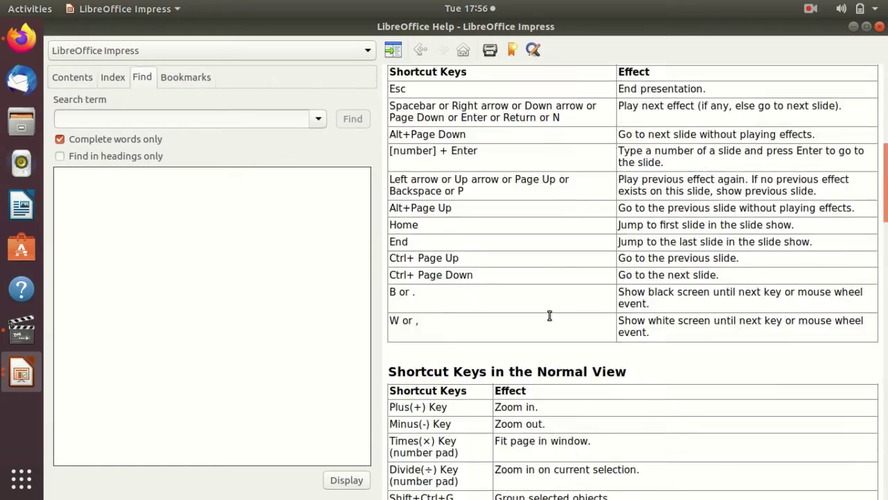
{"action": "scroll", "coordinate": [548, 312], "scroll_direction": "up", "scroll_amount": 5}
From the Impress Help home page, run a full-text Find search for 'insert image'
{"action": "left_click", "coordinate": [424, 54]}
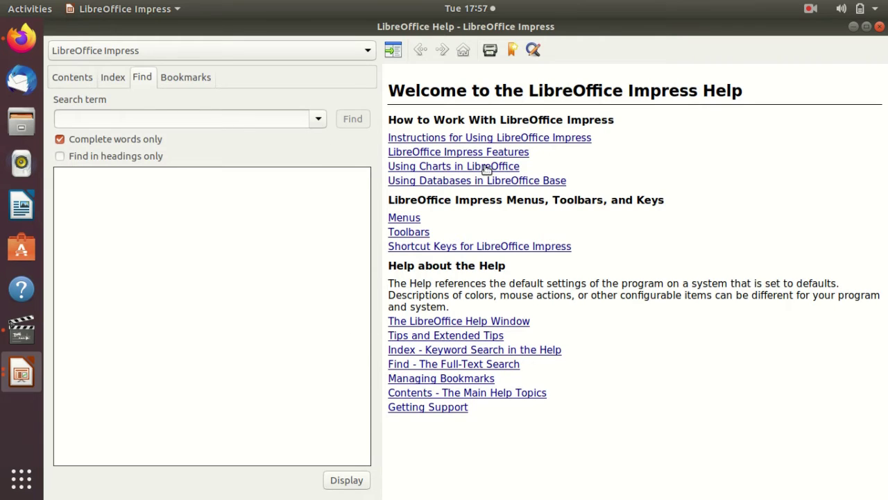
{"action": "left_click", "coordinate": [124, 80]}
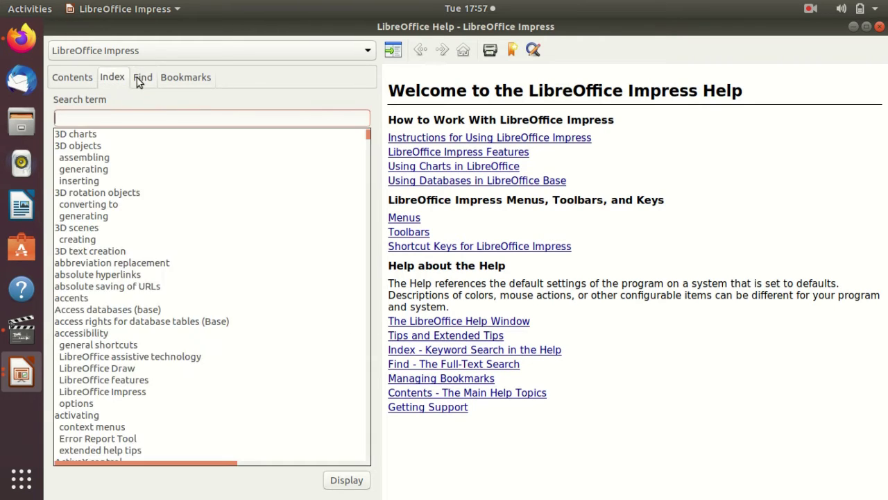
{"action": "left_click", "coordinate": [142, 80]}
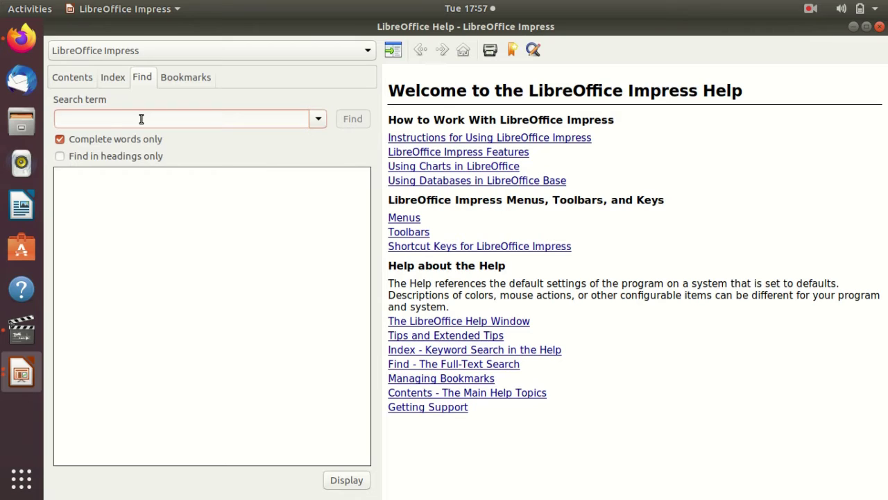
{"action": "type", "text": "inse"}
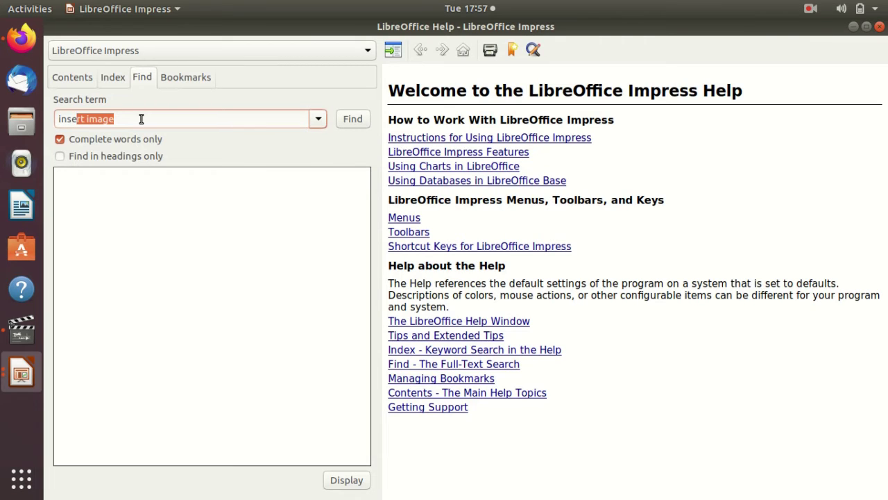
{"action": "type", "text": "r"}
{"action": "left_click", "coordinate": [353, 119]}
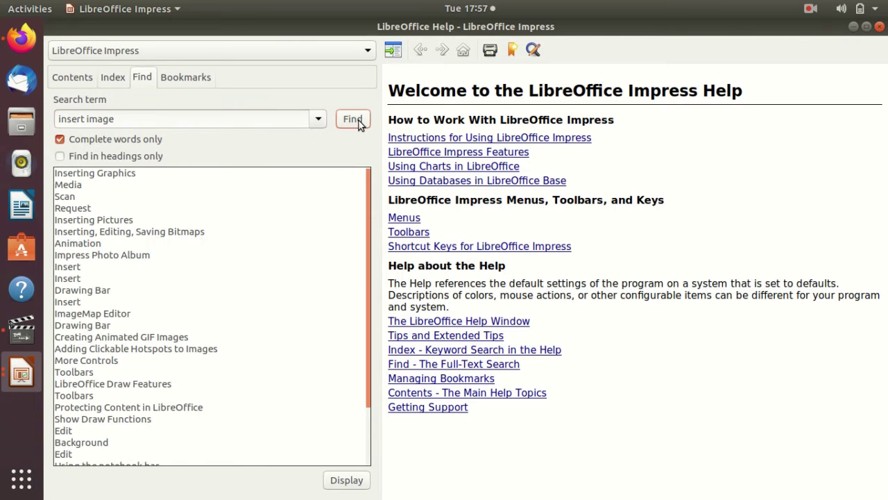
Display the Media result, then the Insert menu result, and scroll through the Insert topic
{"action": "left_click", "coordinate": [83, 186]}
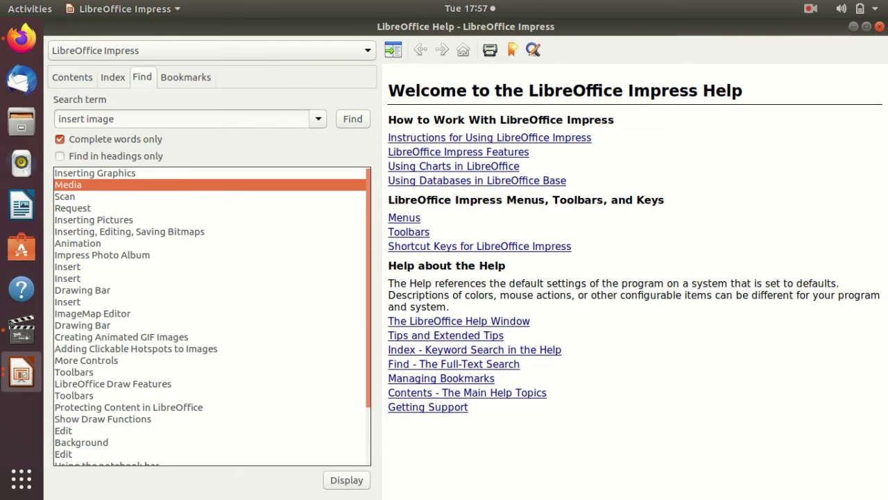
{"action": "left_click", "coordinate": [347, 480]}
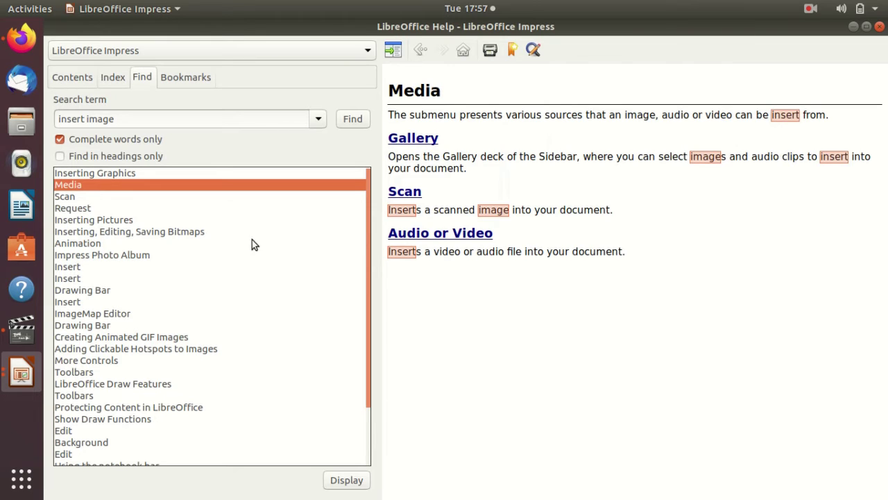
{"action": "left_click", "coordinate": [80, 279]}
{"action": "left_click", "coordinate": [347, 480]}
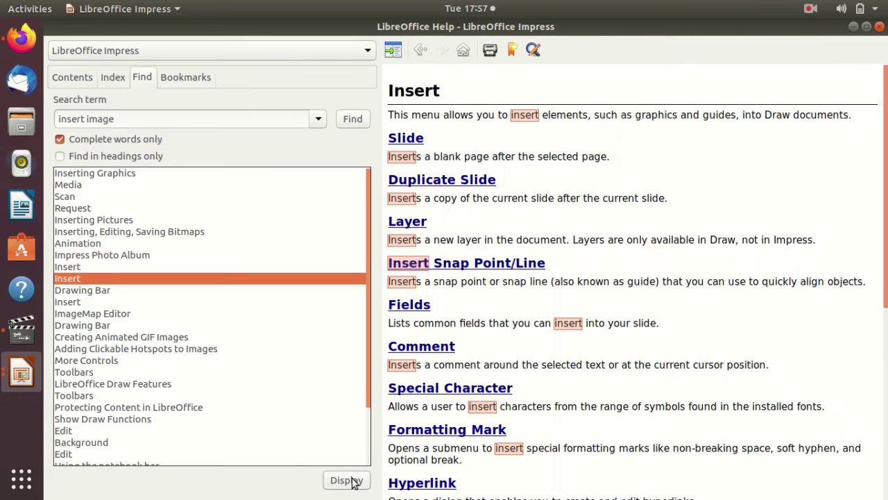
{"action": "scroll", "coordinate": [472, 303], "scroll_direction": "down", "scroll_amount": 3}
{"action": "scroll", "coordinate": [472, 303], "scroll_direction": "down", "scroll_amount": 3}
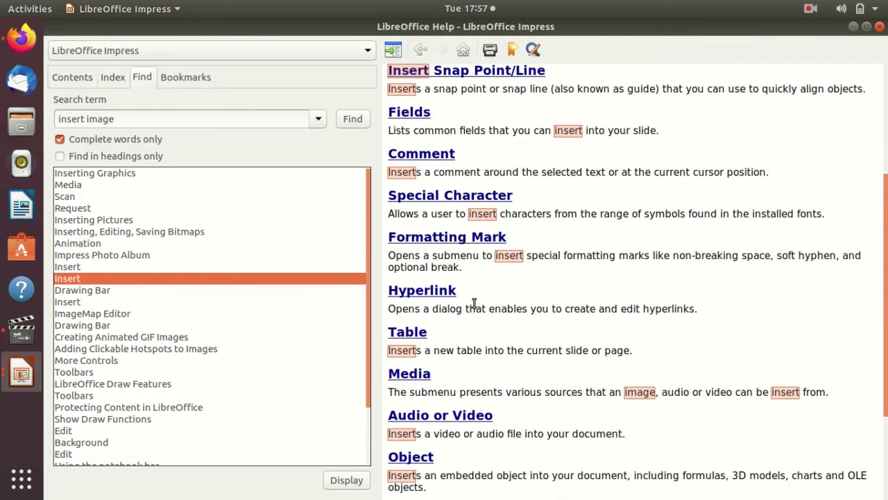
{"action": "scroll", "coordinate": [475, 305], "scroll_direction": "down", "scroll_amount": 3}
{"action": "scroll", "coordinate": [475, 305], "scroll_direction": "down", "scroll_amount": 1}
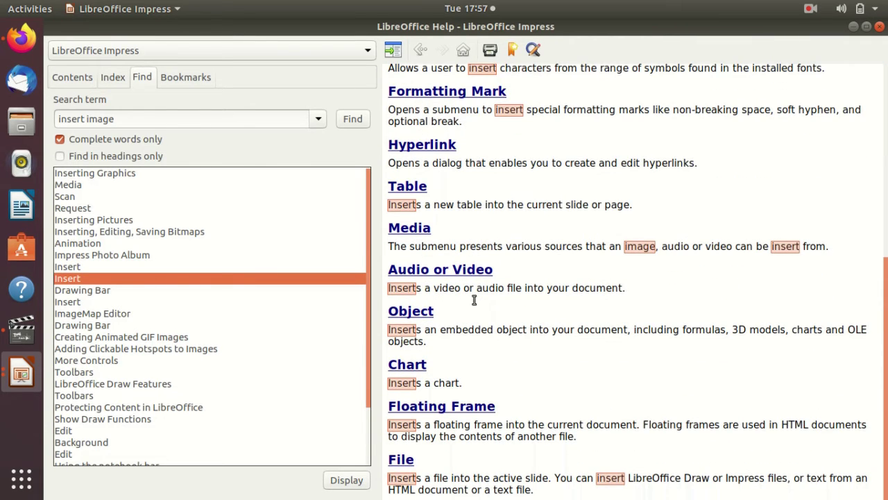
{"action": "scroll", "coordinate": [474, 300], "scroll_direction": "up", "scroll_amount": 1}
{"action": "scroll", "coordinate": [474, 299], "scroll_direction": "up", "scroll_amount": 2}
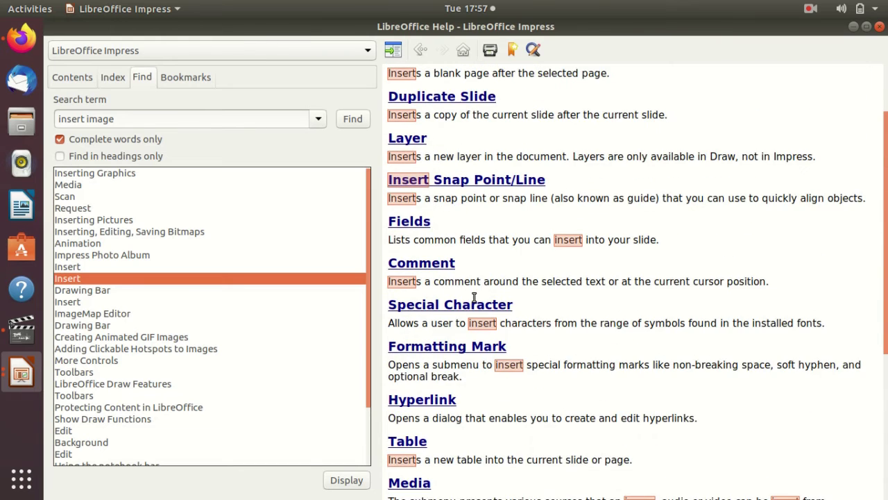
{"action": "scroll", "coordinate": [474, 296], "scroll_direction": "up", "scroll_amount": 1}
{"action": "scroll", "coordinate": [474, 297], "scroll_direction": "down", "scroll_amount": 2}
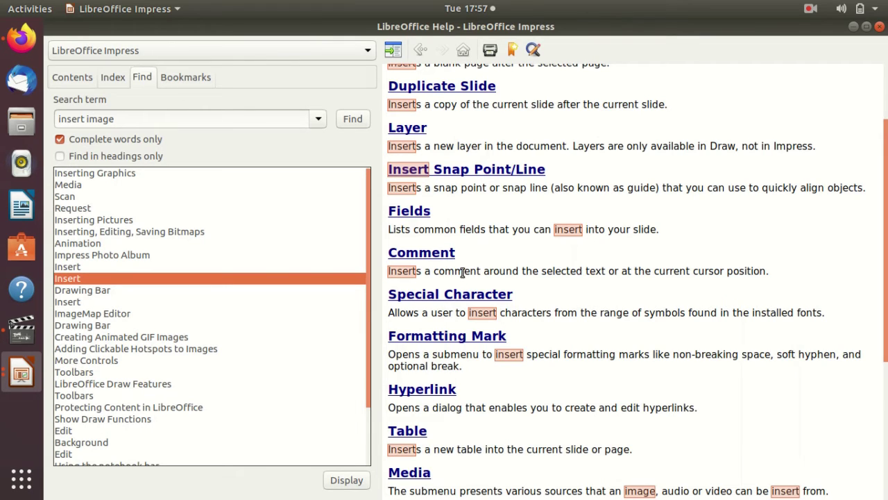
Go back through the Media topic and Impress welcome page to the general LibreOffice Help page
{"action": "left_click", "coordinate": [418, 56]}
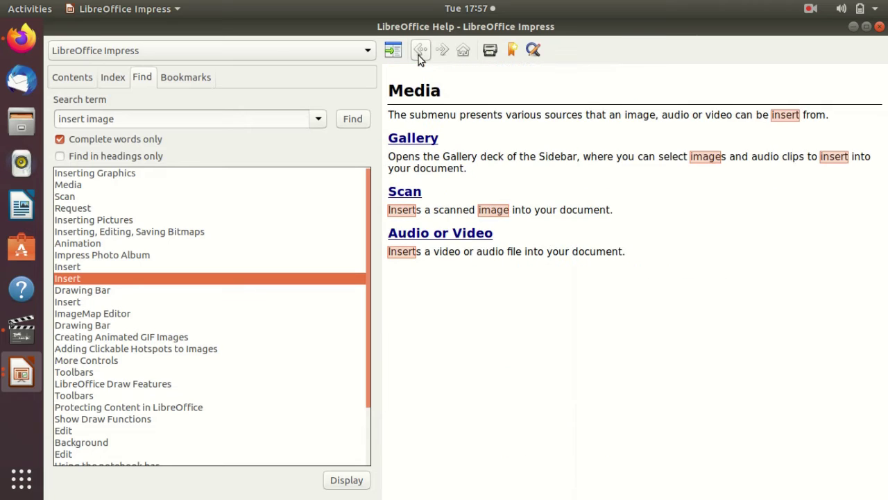
{"action": "left_click", "coordinate": [419, 55]}
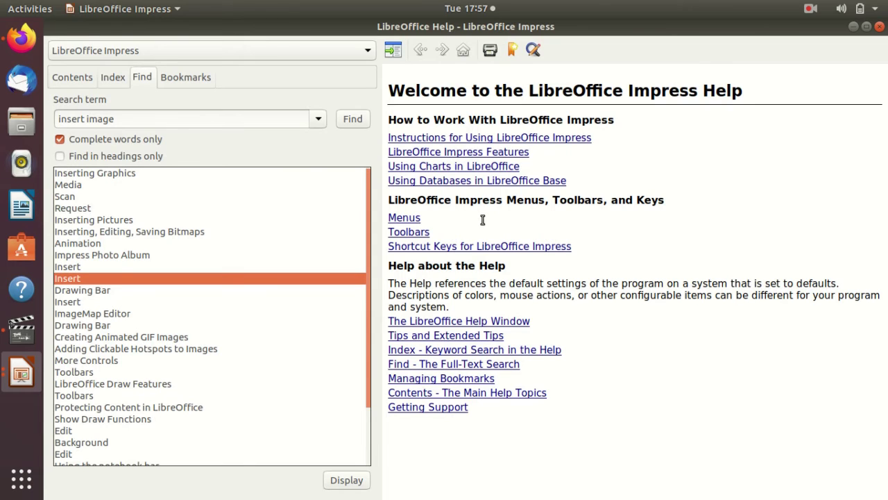
{"action": "left_click", "coordinate": [422, 53]}
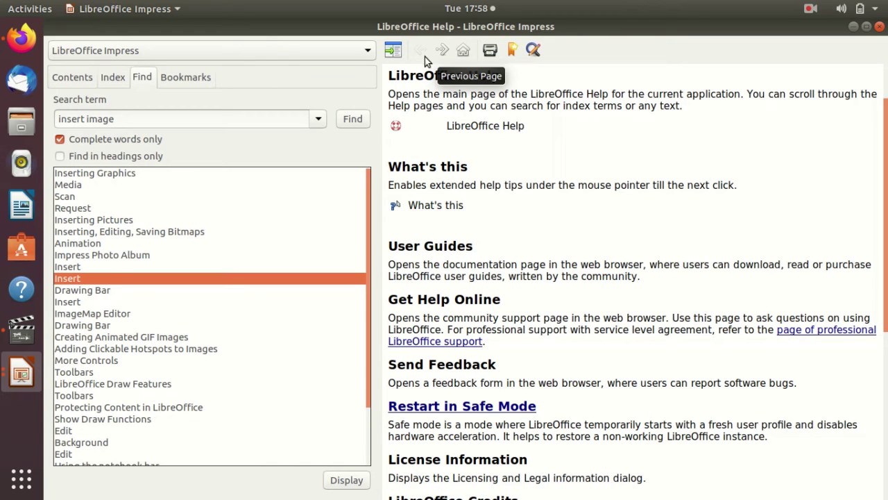
Close the LibreOffice Help window to return to the blank Untitled 1 presentation
{"action": "left_click", "coordinate": [880, 27]}
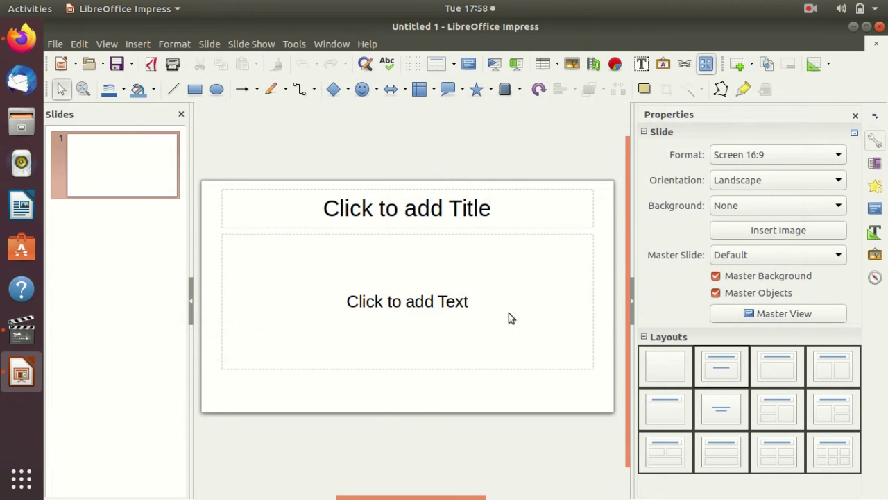